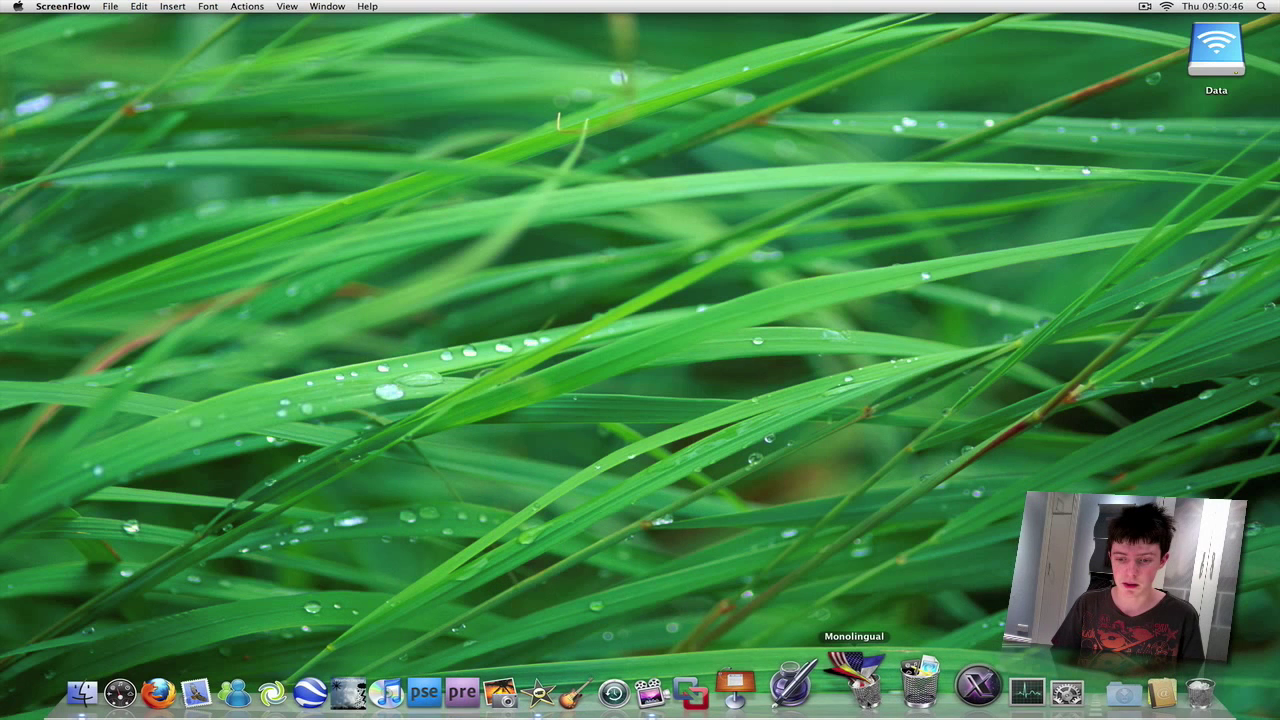
- Launch Monolingual and uncheck English (United Kingdom) in the Languages list so it is kept
{"action": "left_click", "coordinate": [862, 695]}
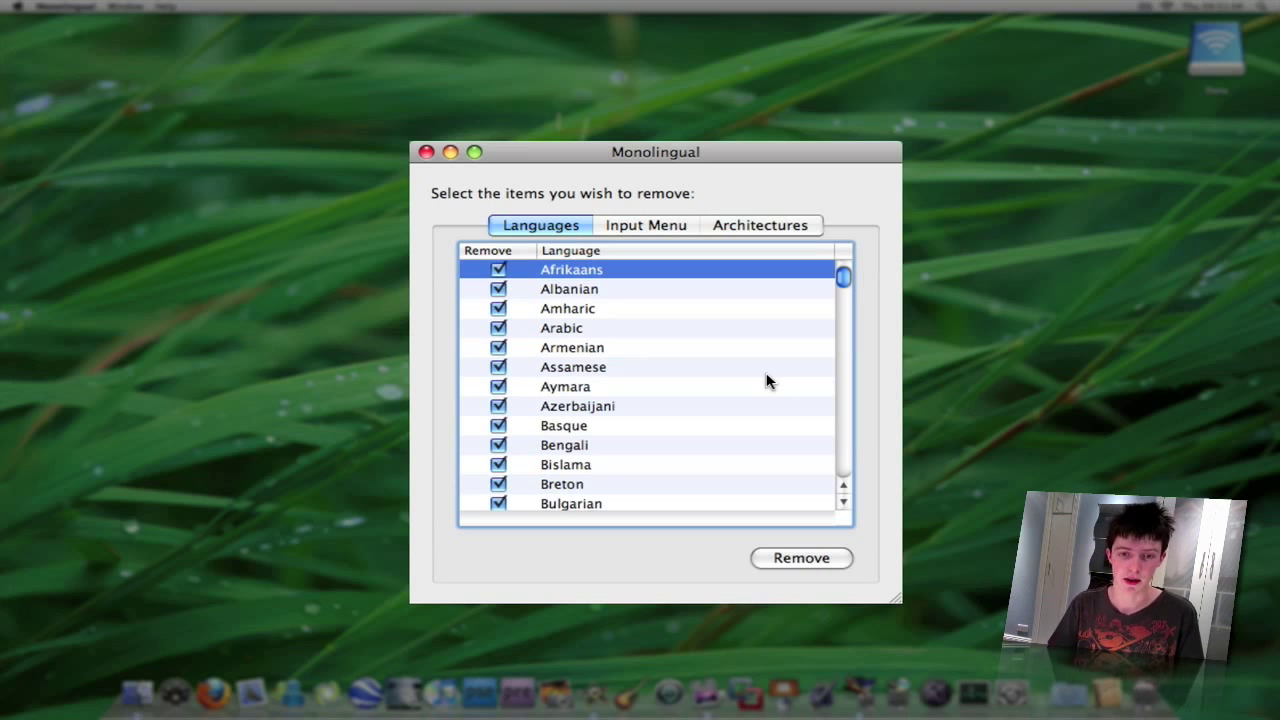
{"action": "scroll", "coordinate": [708, 378], "scroll_direction": "down", "scroll_amount": 10}
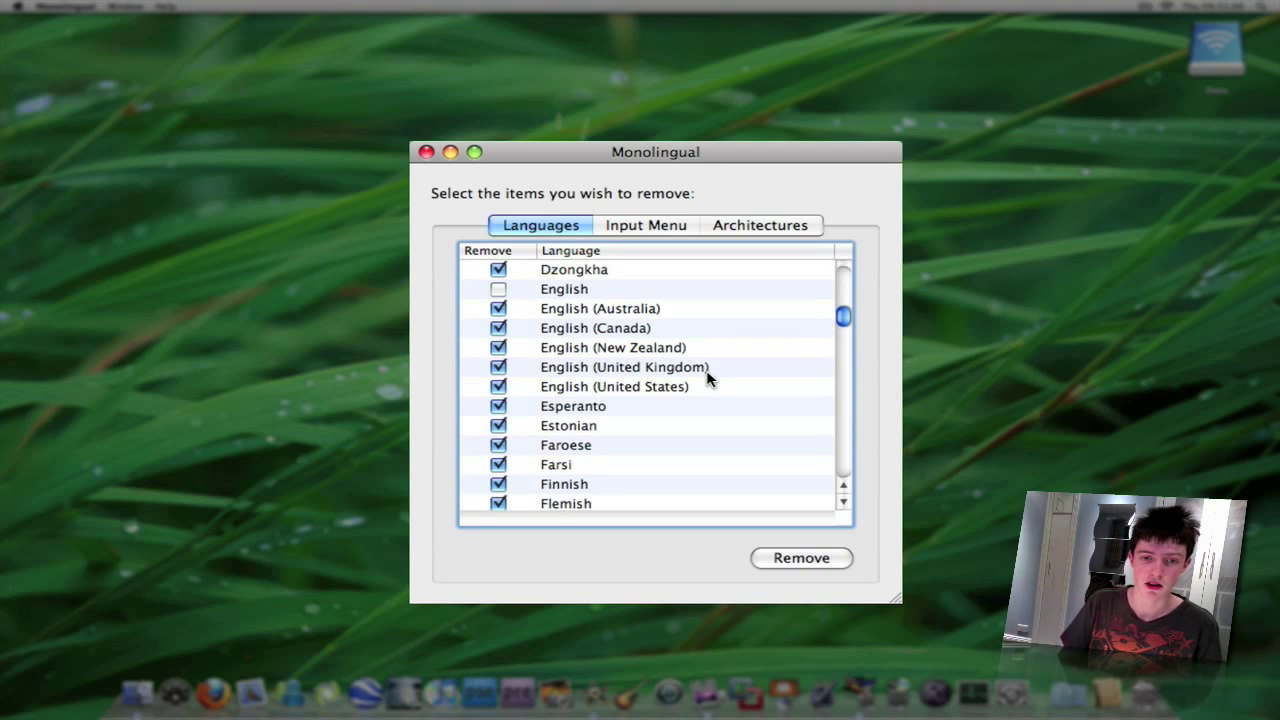
{"action": "scroll", "coordinate": [689, 389], "scroll_direction": "down", "scroll_amount": 1}
{"action": "scroll", "coordinate": [636, 356], "scroll_direction": "up", "scroll_amount": 1}
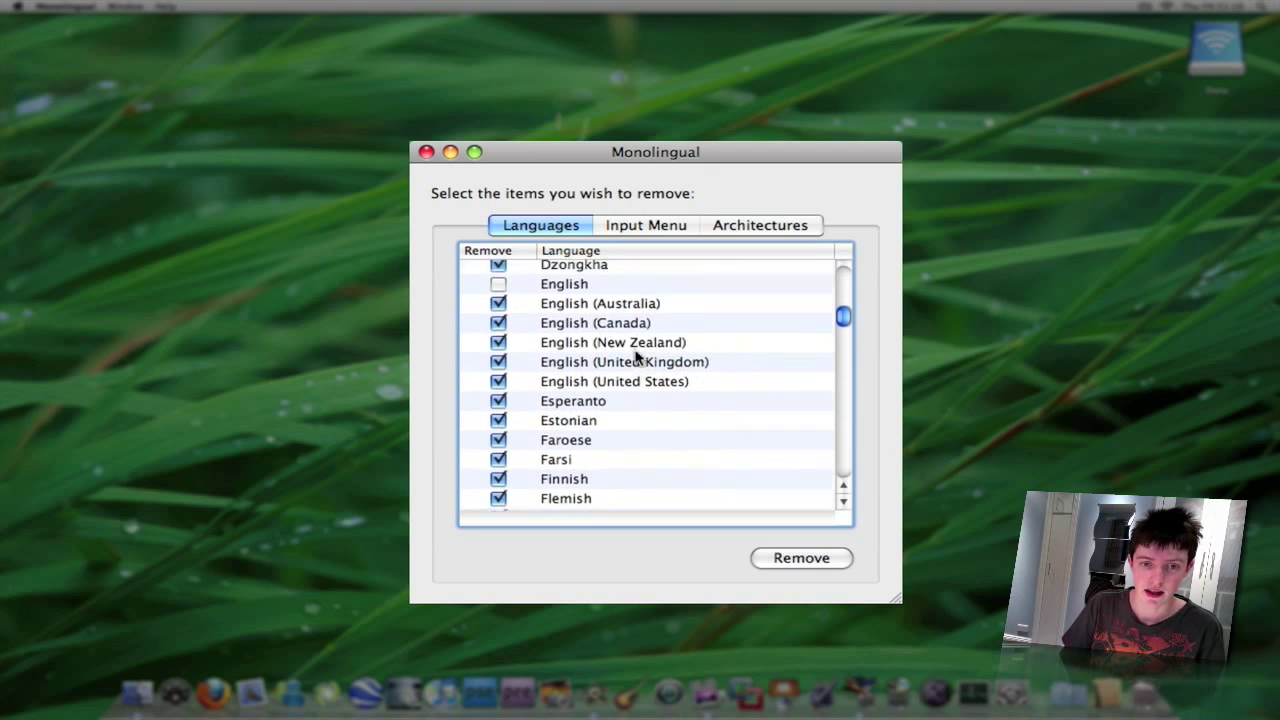
{"action": "scroll", "coordinate": [636, 356], "scroll_direction": "up", "scroll_amount": 3}
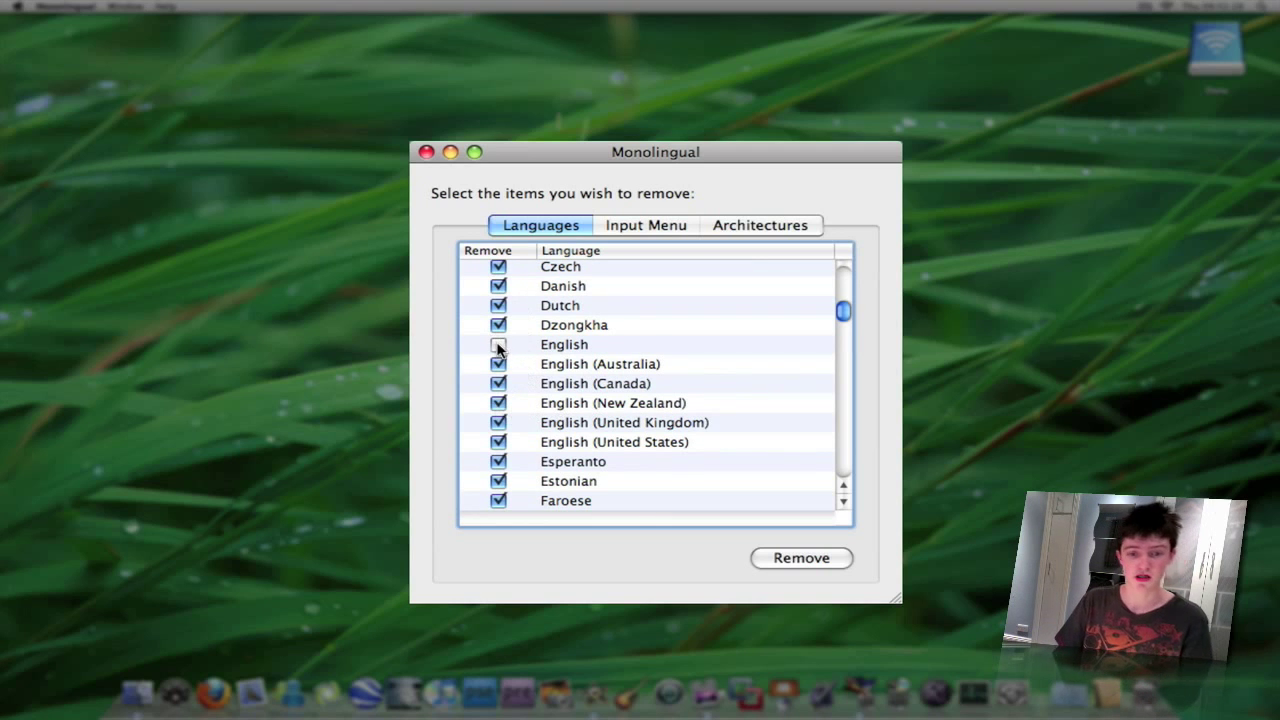
{"action": "left_click", "coordinate": [498, 422]}
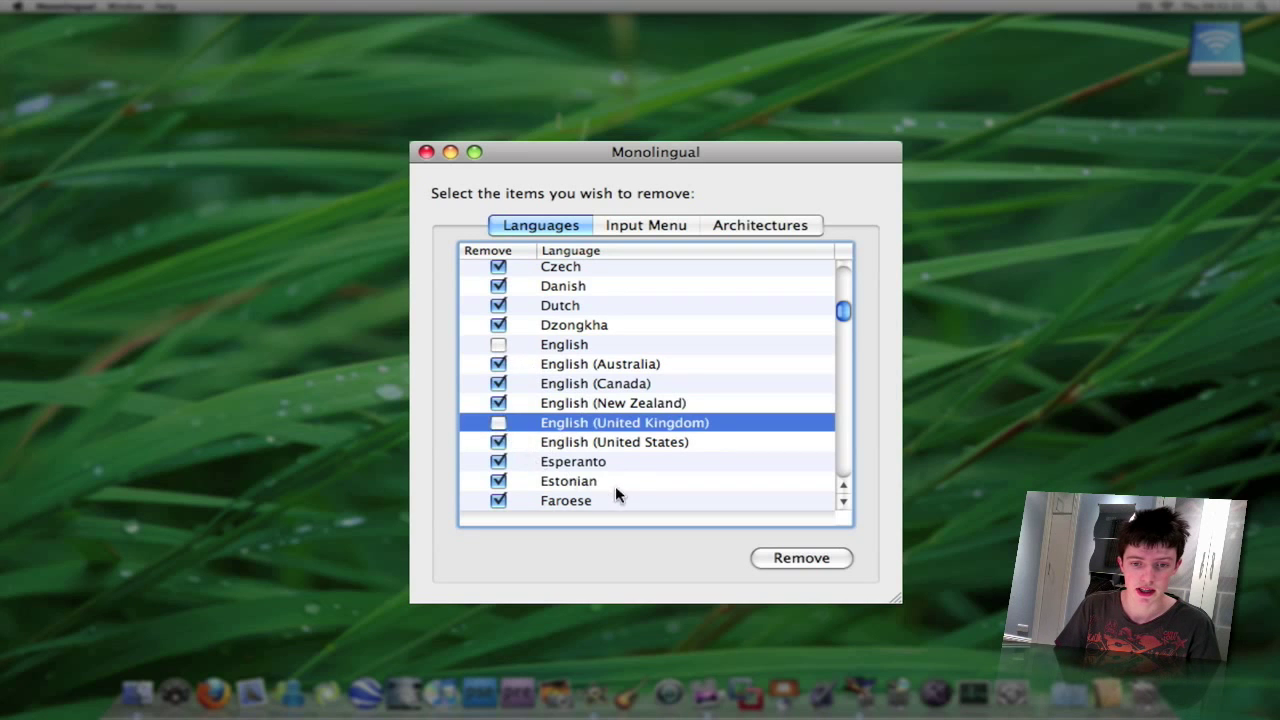
{"action": "scroll", "coordinate": [620, 475], "scroll_direction": "down", "scroll_amount": 15}
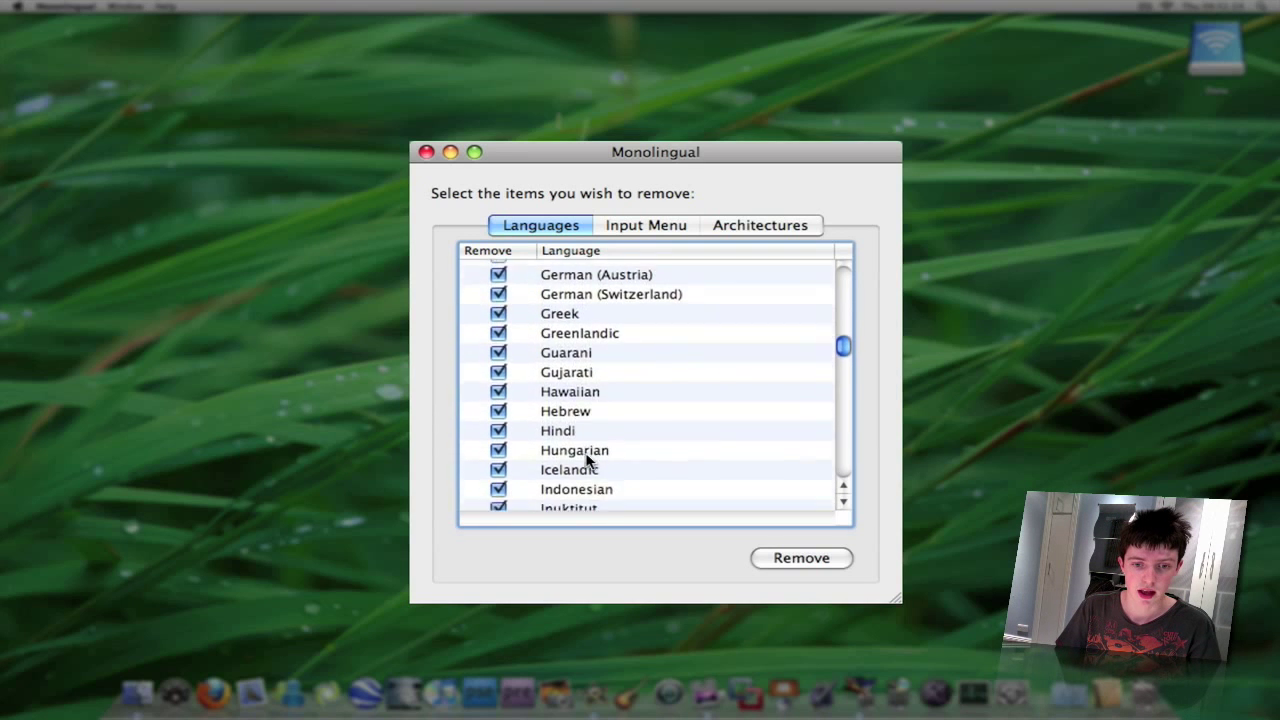
{"action": "scroll", "coordinate": [587, 457], "scroll_direction": "down", "scroll_amount": 5}
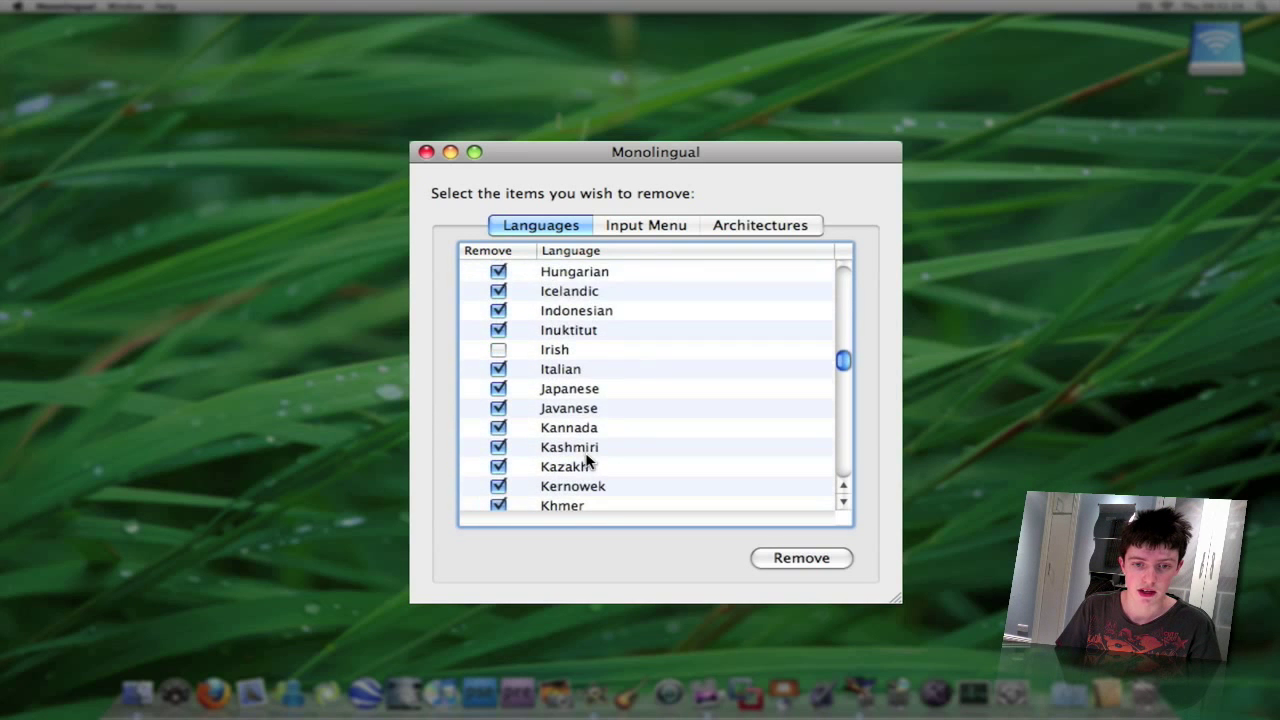
- Review the removable Input Menu keyboard layouts and Architectures, then quit Monolingual
{"action": "left_click", "coordinate": [635, 229]}
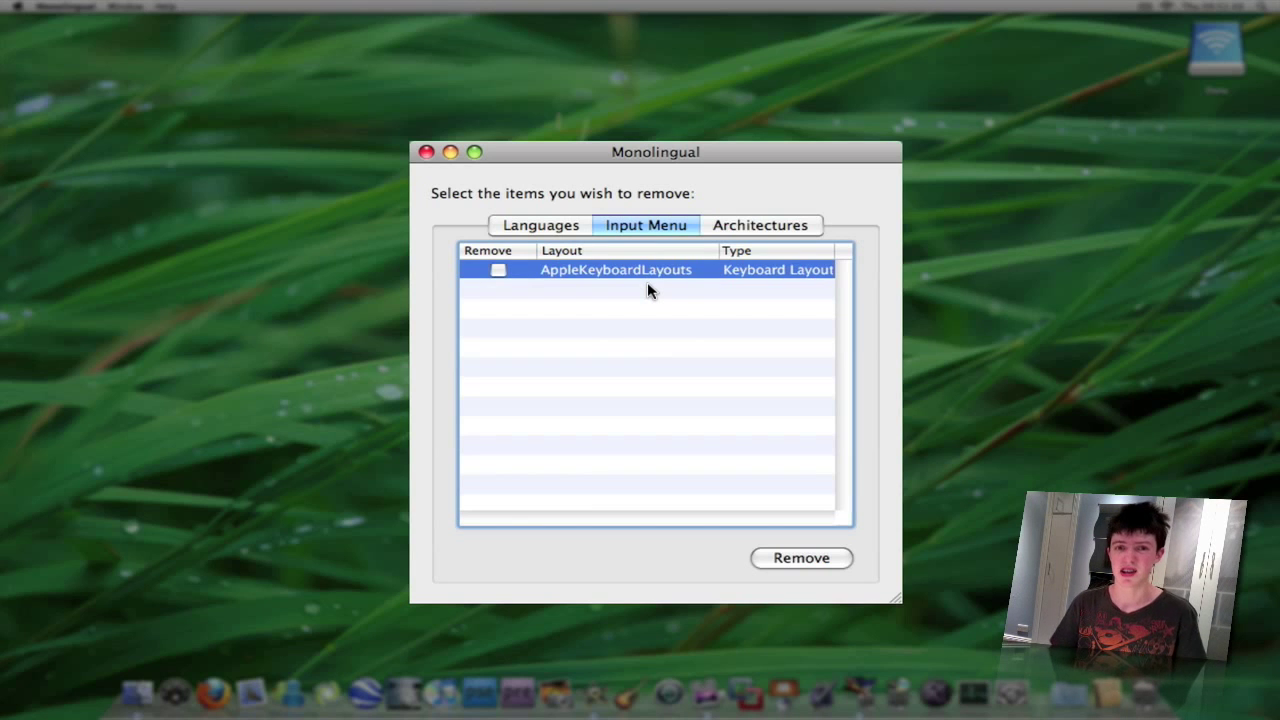
{"action": "left_click", "coordinate": [785, 228]}
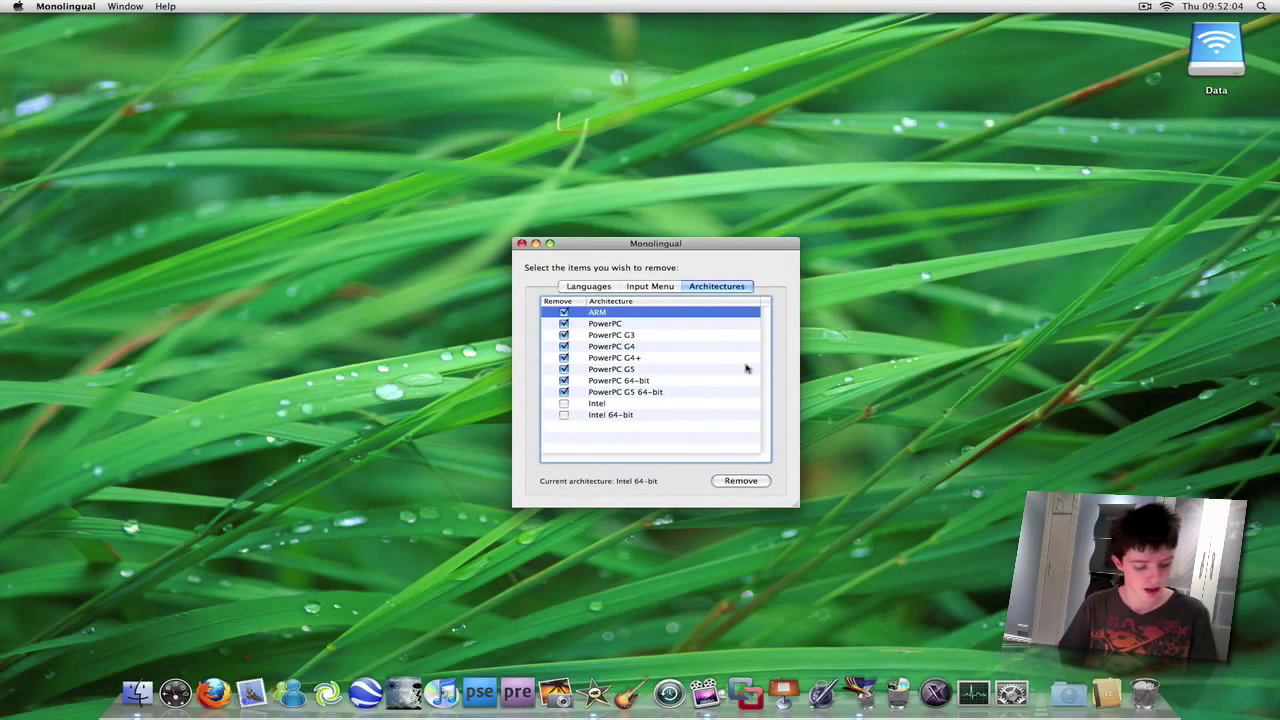
{"action": "key", "text": "super+q"}
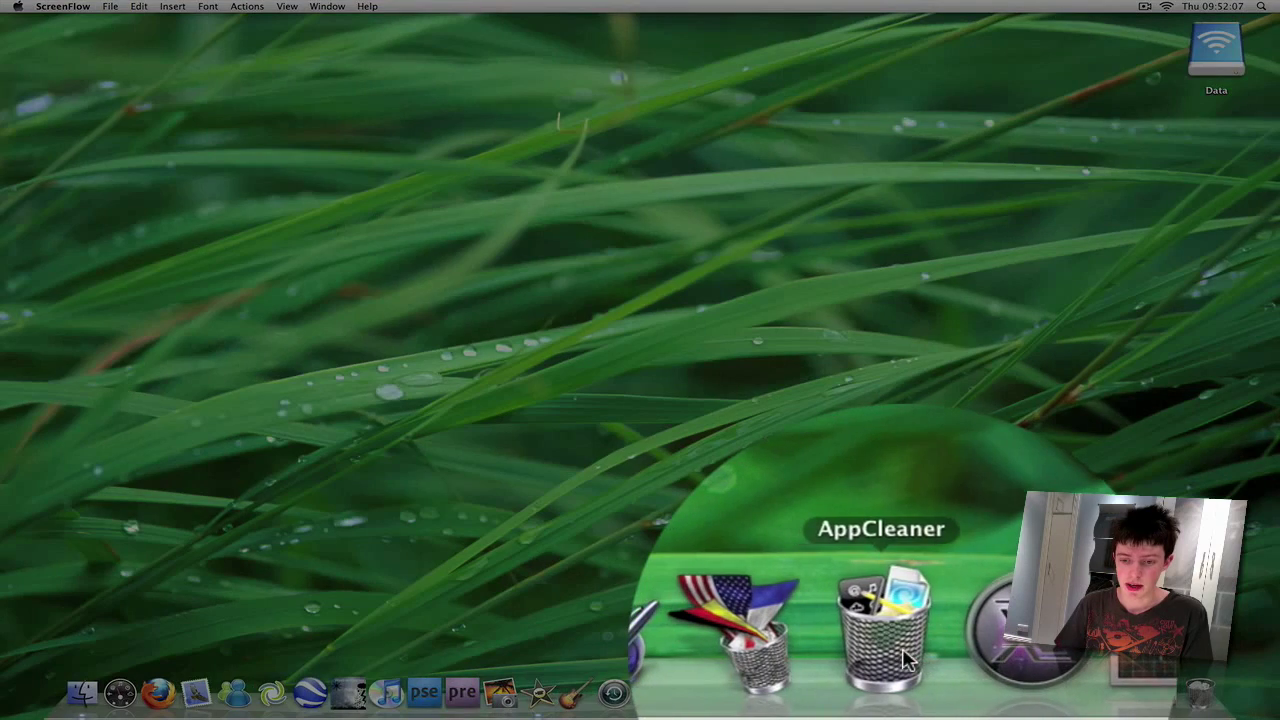
- Launch AppCleaner, drop HandBrake onto it, and delete HandBrake with its preferences and support files
{"action": "left_click", "coordinate": [905, 660]}
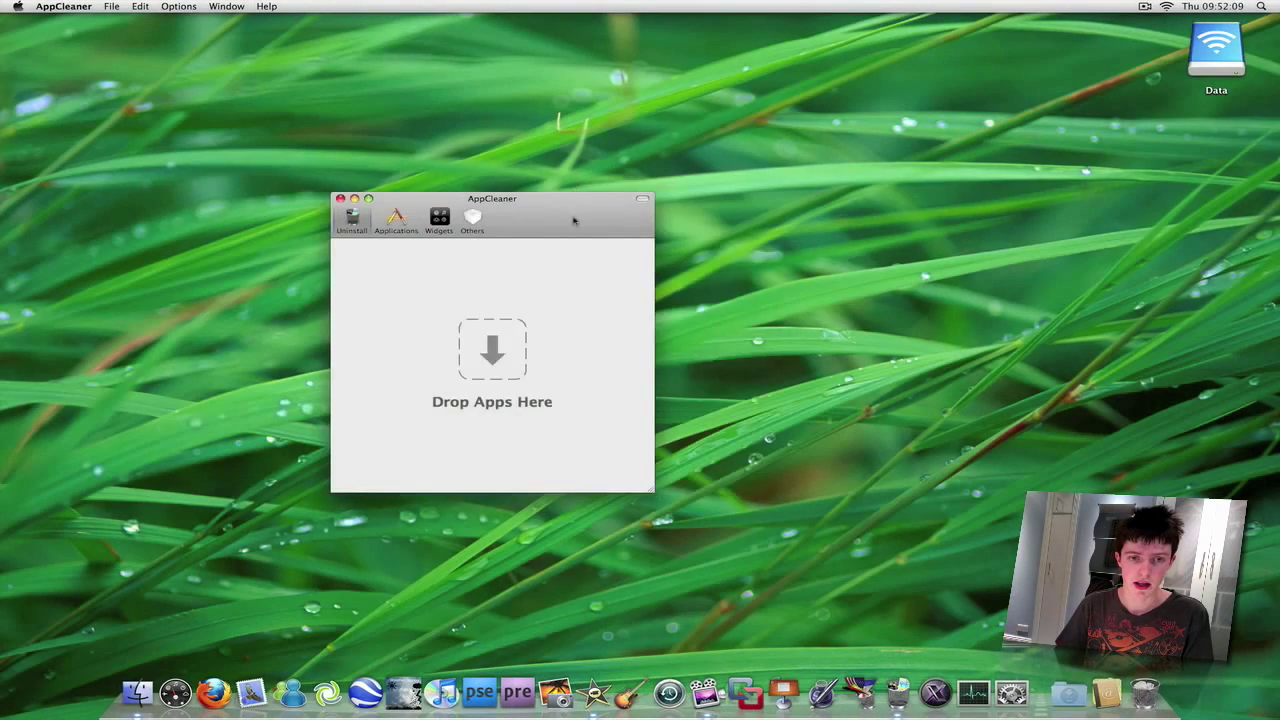
{"action": "left_click_drag", "start_coordinate": [677, 218], "coordinate": [416, 218]}
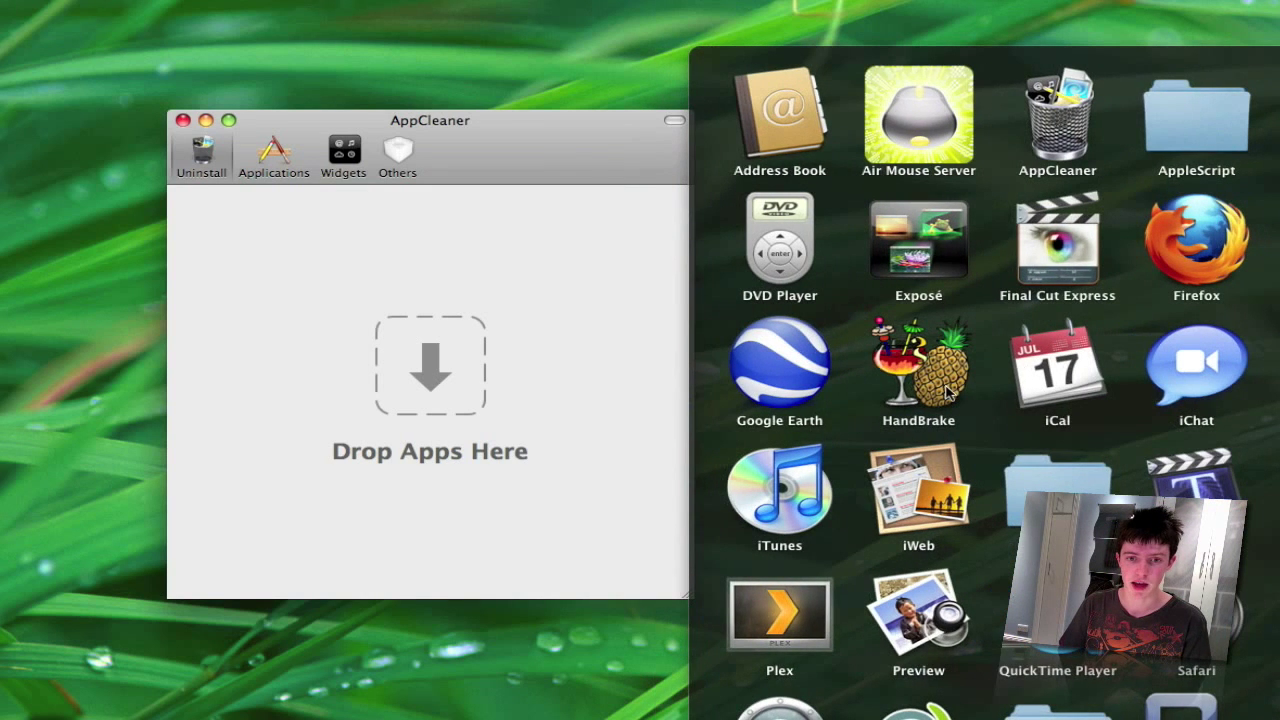
{"action": "left_click_drag", "start_coordinate": [946, 393], "coordinate": [507, 402]}
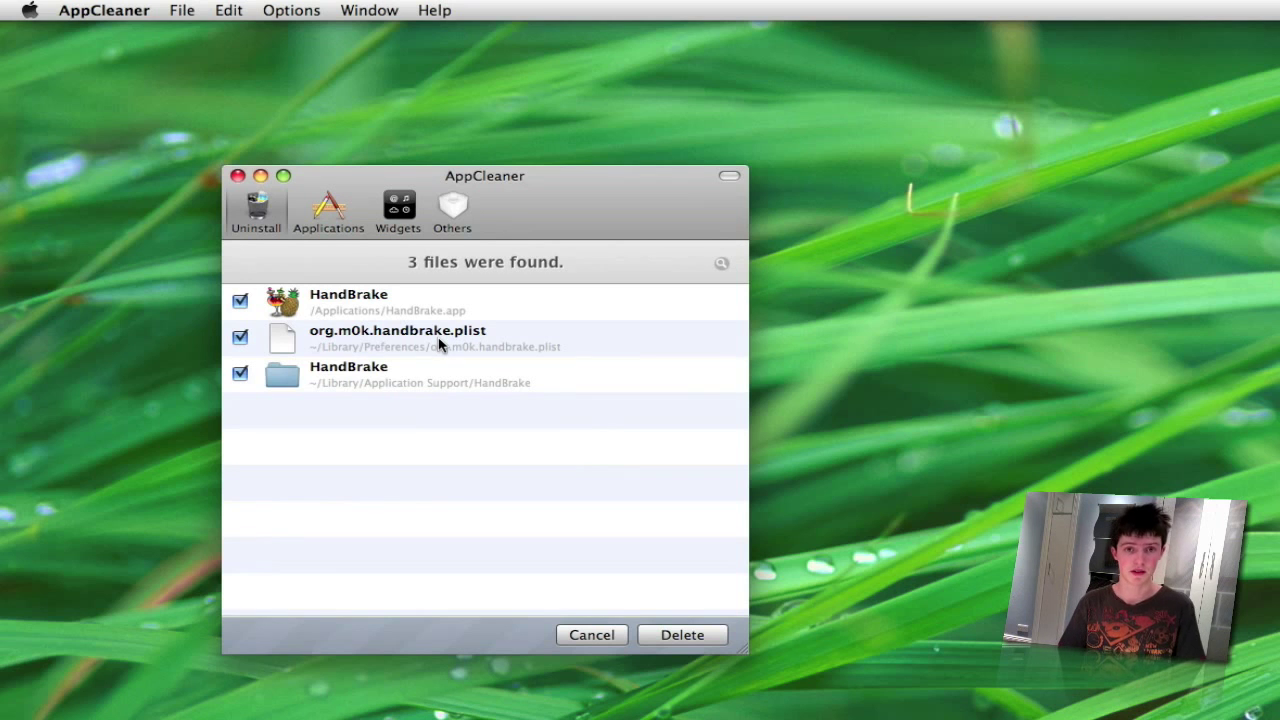
{"action": "left_click", "coordinate": [682, 636]}
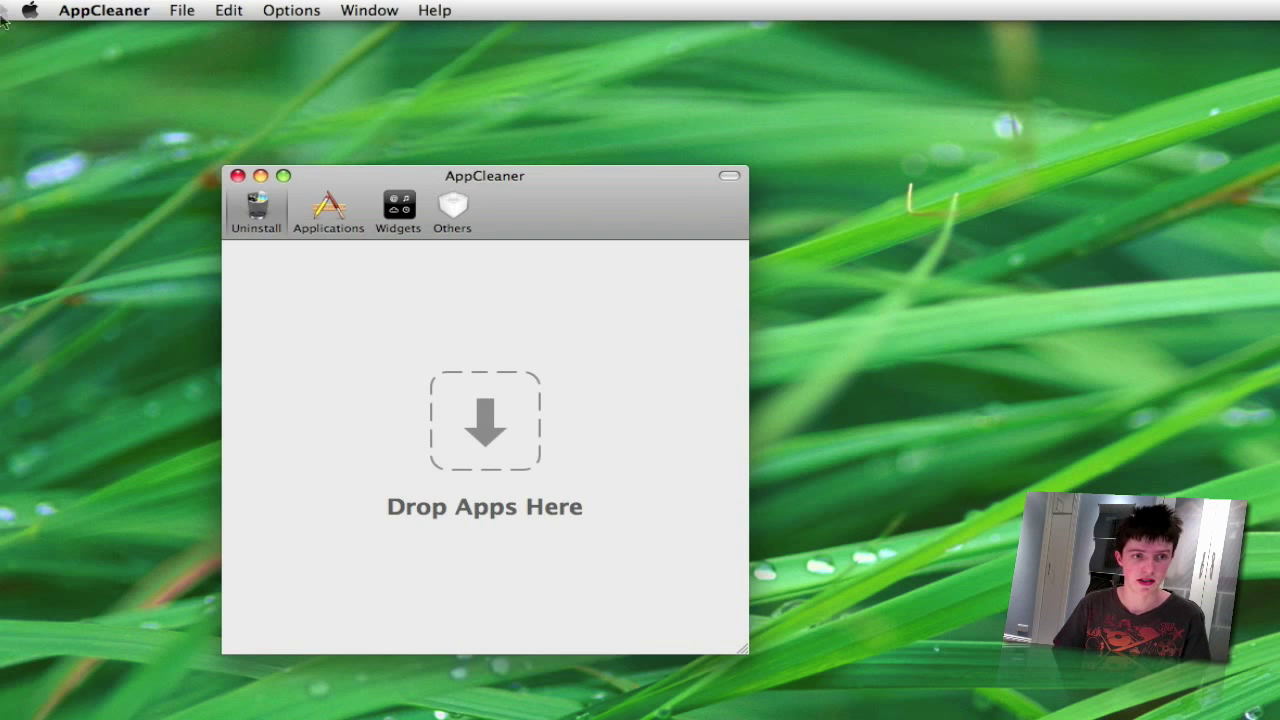
- Browse AppCleaner's Applications and 15 Widgets lists, showing the installed widgets in Dashboard
{"action": "left_click", "coordinate": [330, 226]}
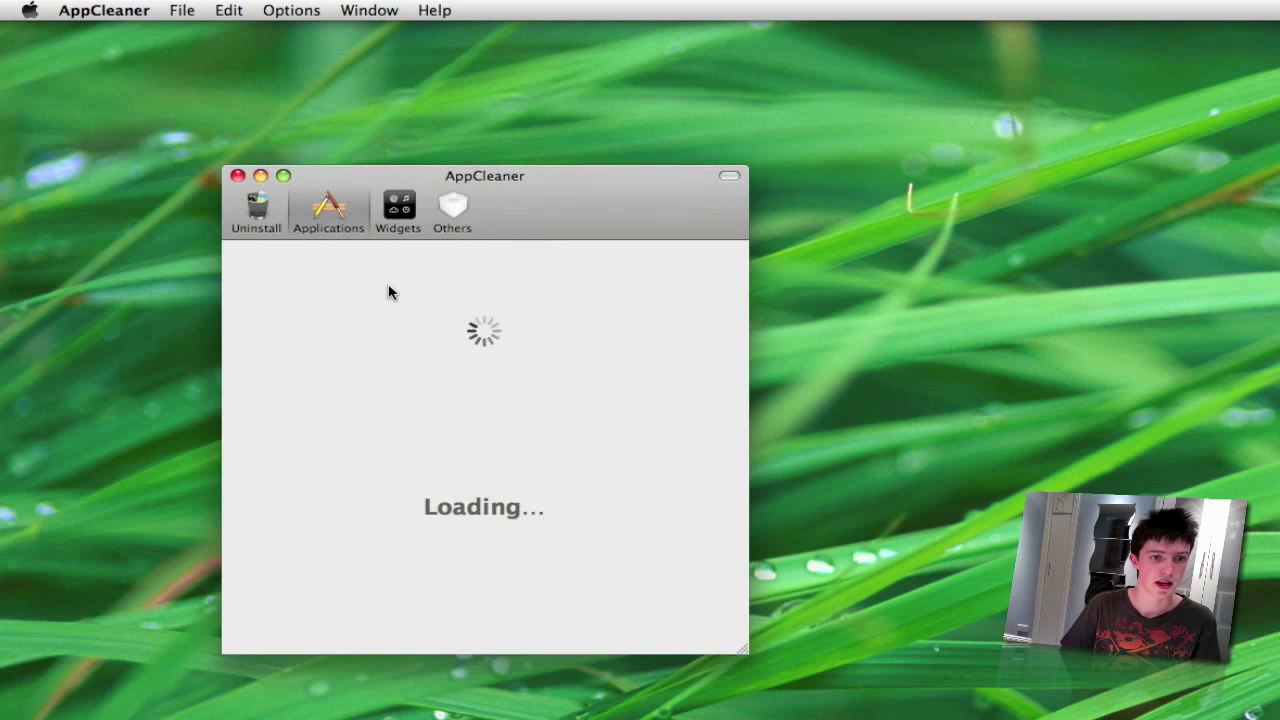
{"action": "scroll", "coordinate": [466, 354], "scroll_direction": "down", "scroll_amount": 10}
{"action": "scroll", "coordinate": [466, 354], "scroll_direction": "down", "scroll_amount": 15}
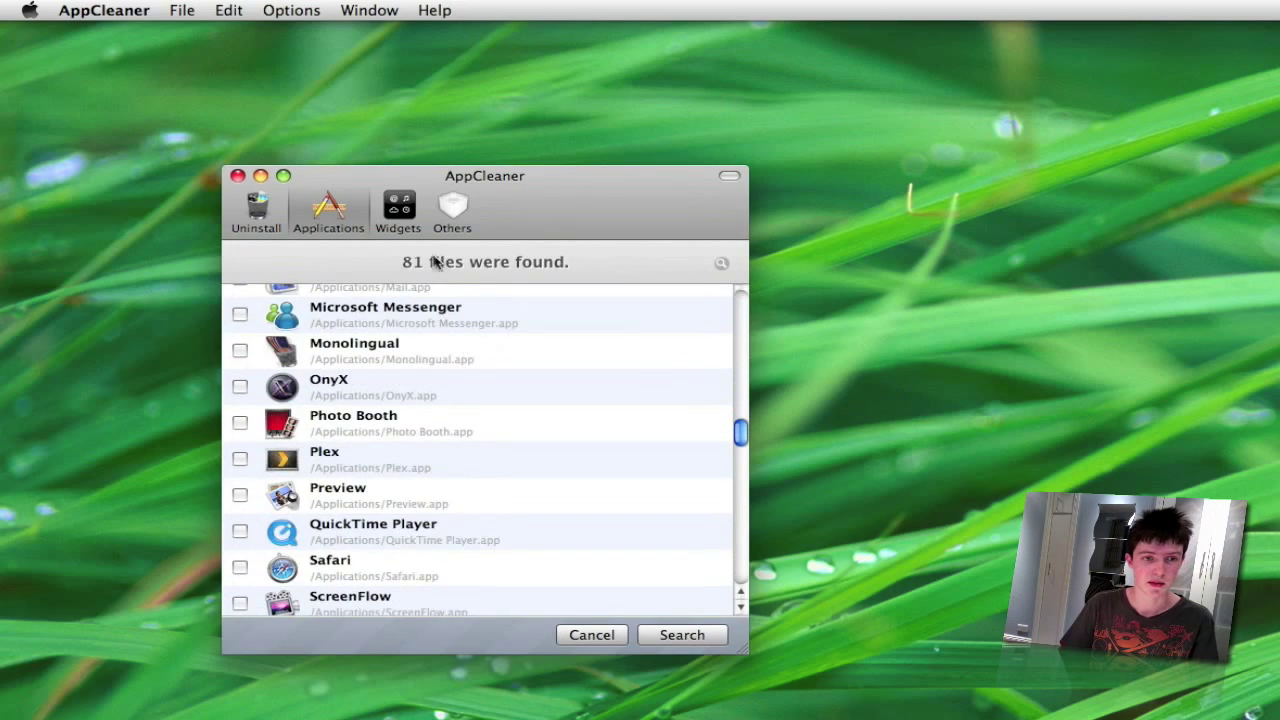
{"action": "left_click", "coordinate": [398, 205]}
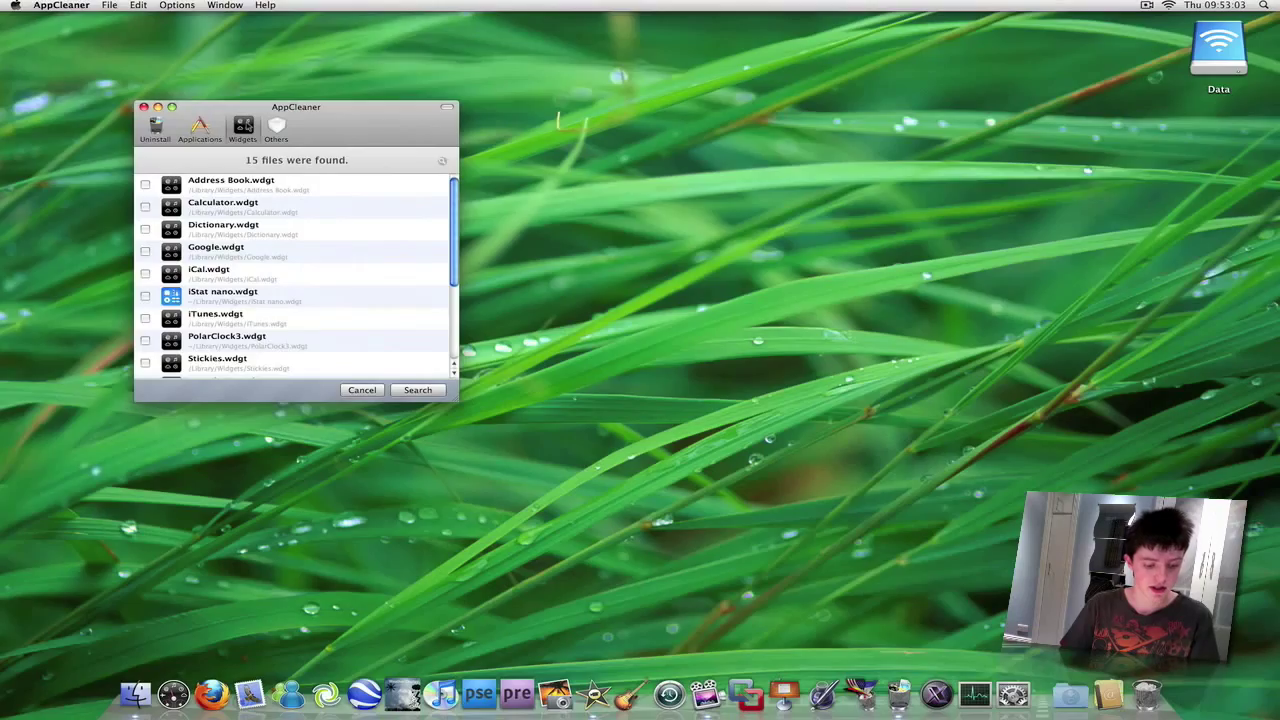
{"action": "key", "text": "F12"}
{"action": "key", "text": "F12"}
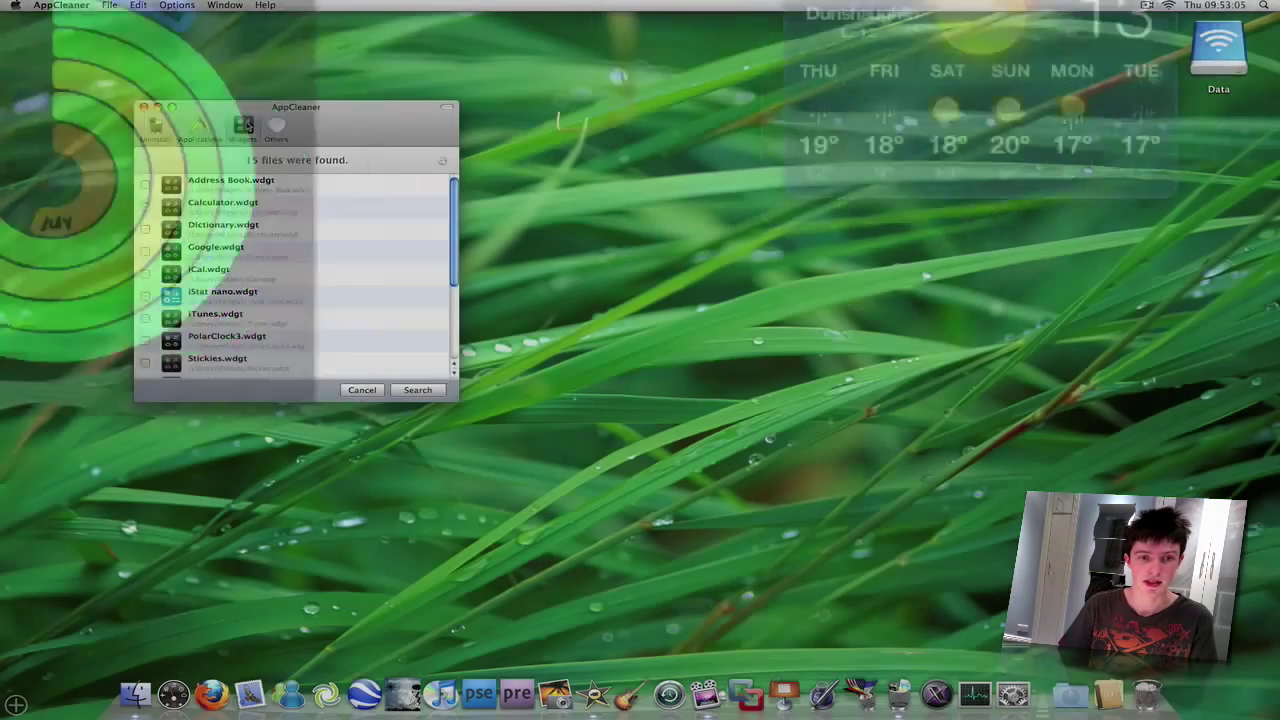
{"action": "scroll", "coordinate": [248, 198], "scroll_direction": "down", "scroll_amount": 5}
{"action": "scroll", "coordinate": [249, 230], "scroll_direction": "down", "scroll_amount": 3}
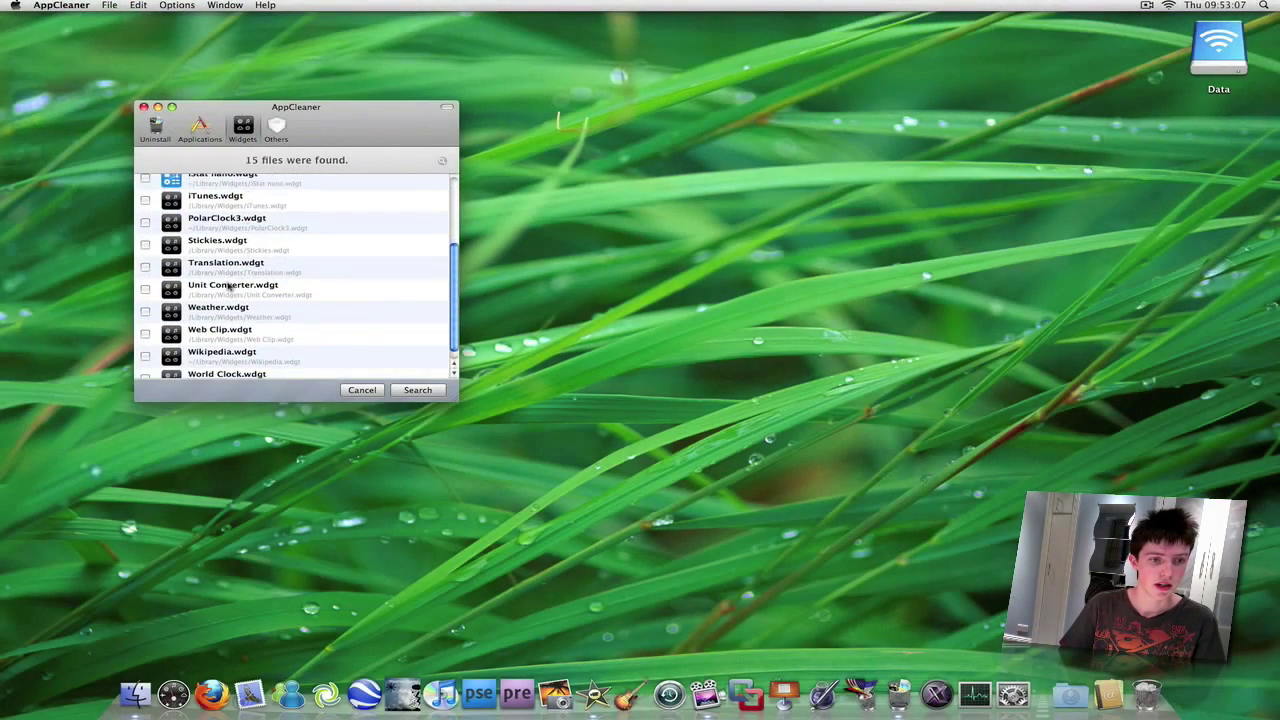
- Review the 17 other plug-in and component files, then close AppCleaner
{"action": "left_click", "coordinate": [276, 128]}
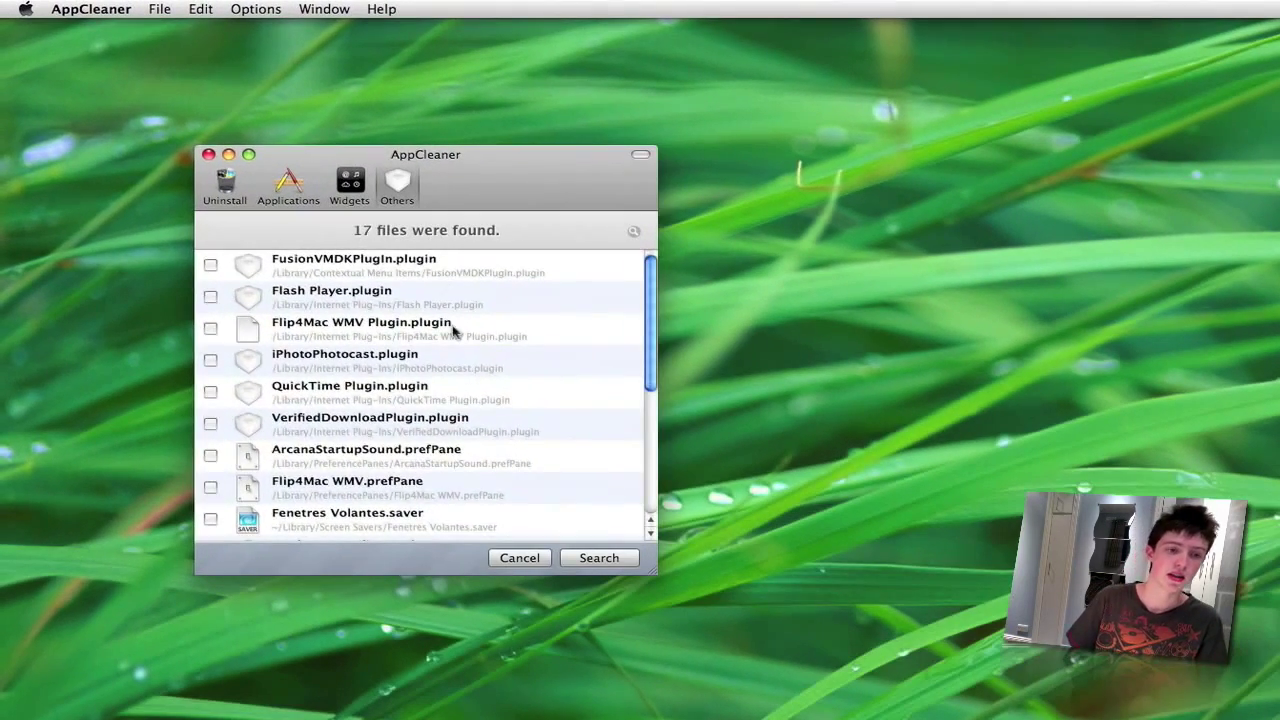
{"action": "scroll", "coordinate": [366, 275], "scroll_direction": "down", "scroll_amount": 5}
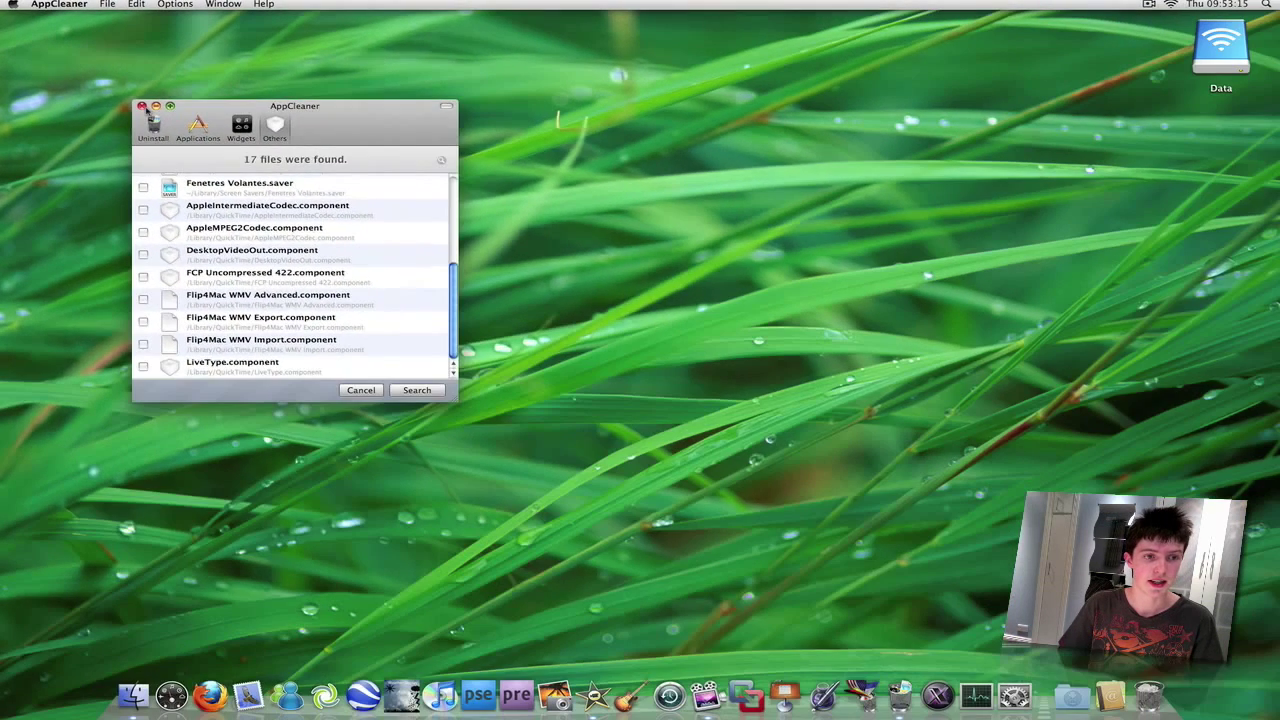
{"action": "left_click", "coordinate": [142, 105]}
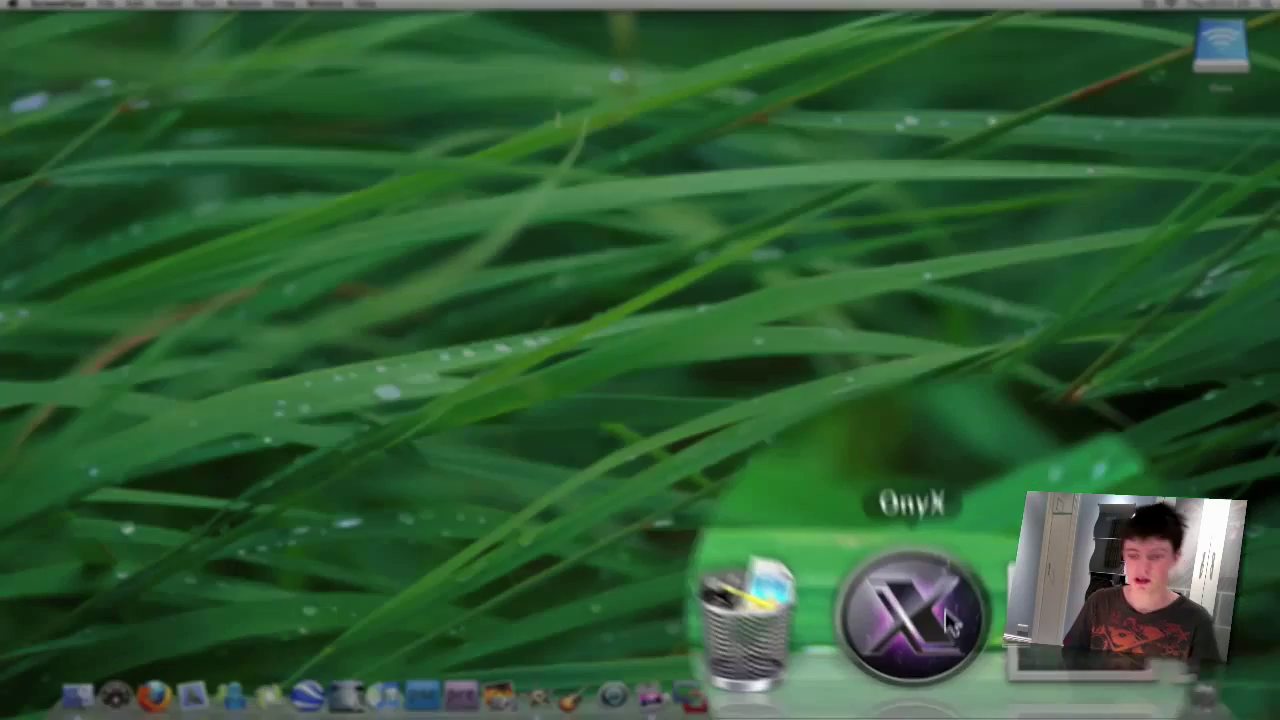
- Launch OnyX, confirm the administrator password, and dismiss the Important Information notice
{"action": "left_click", "coordinate": [945, 606]}
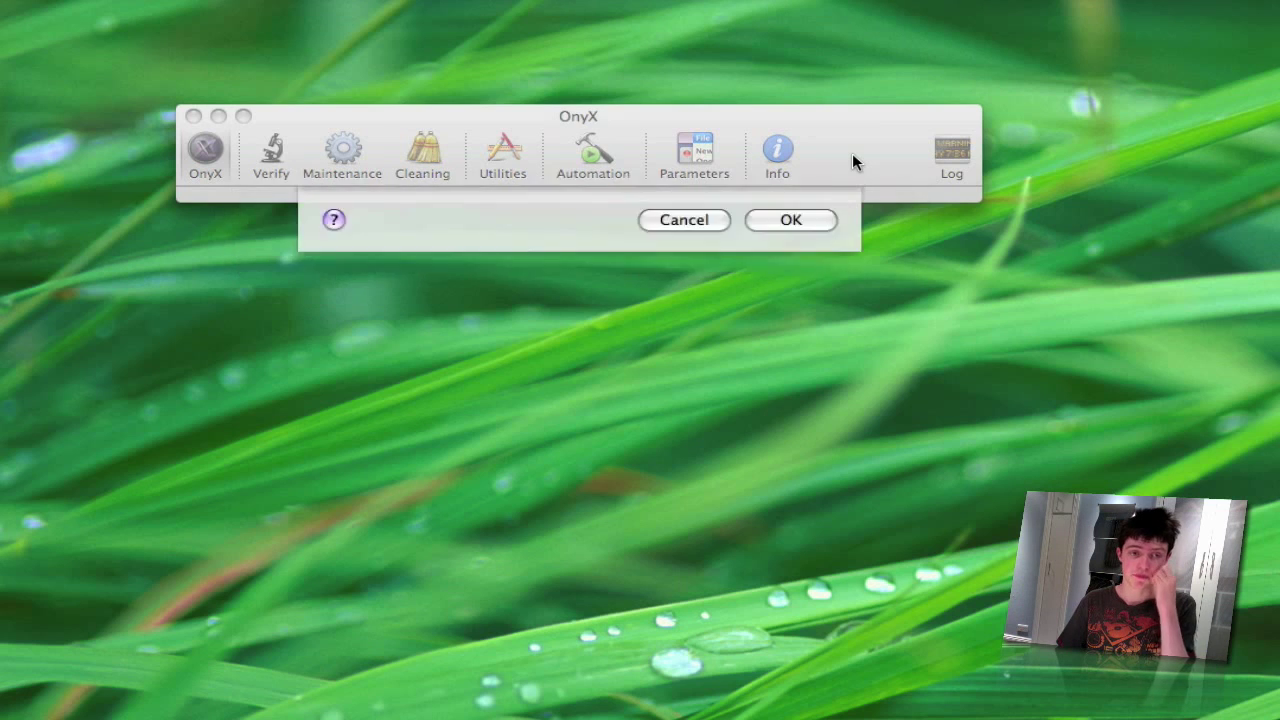
{"action": "key", "text": "Return"}
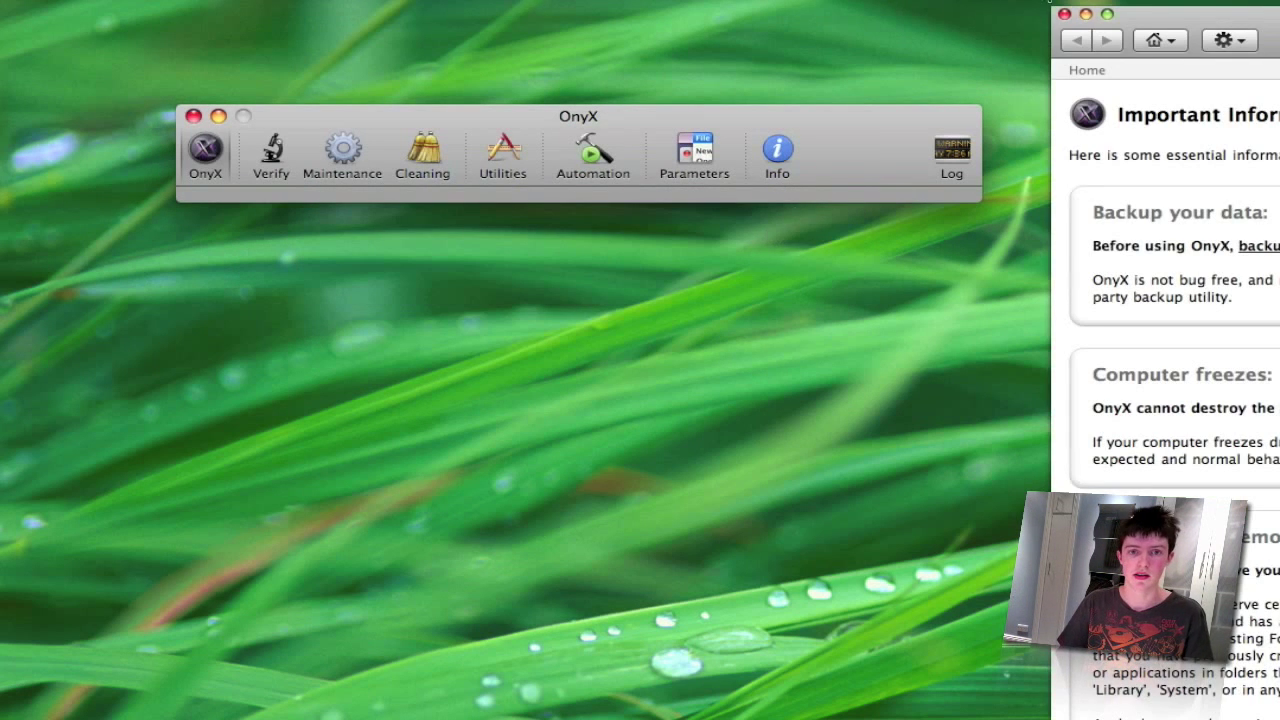
{"action": "left_click", "coordinate": [1065, 14]}
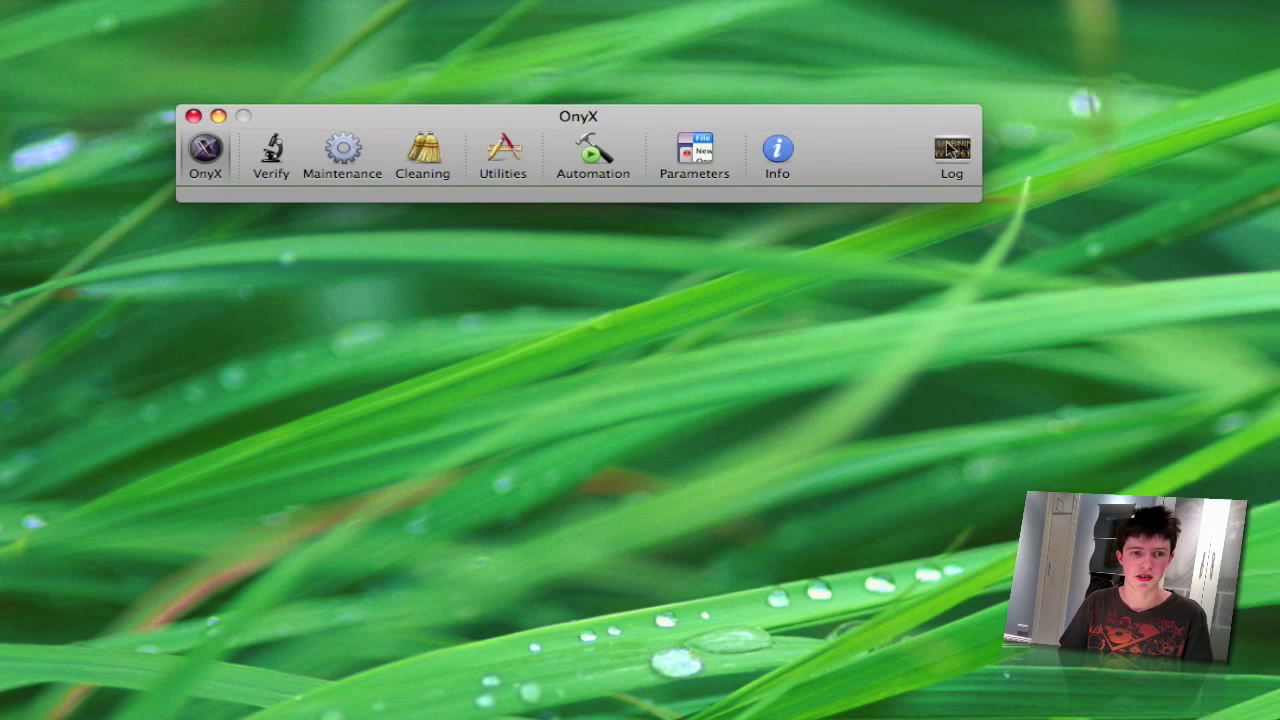
- View the Verify S.M.A.R.T. status and Maintenance's Permissions, Scripts and Rebuild options
{"action": "left_click", "coordinate": [273, 160]}
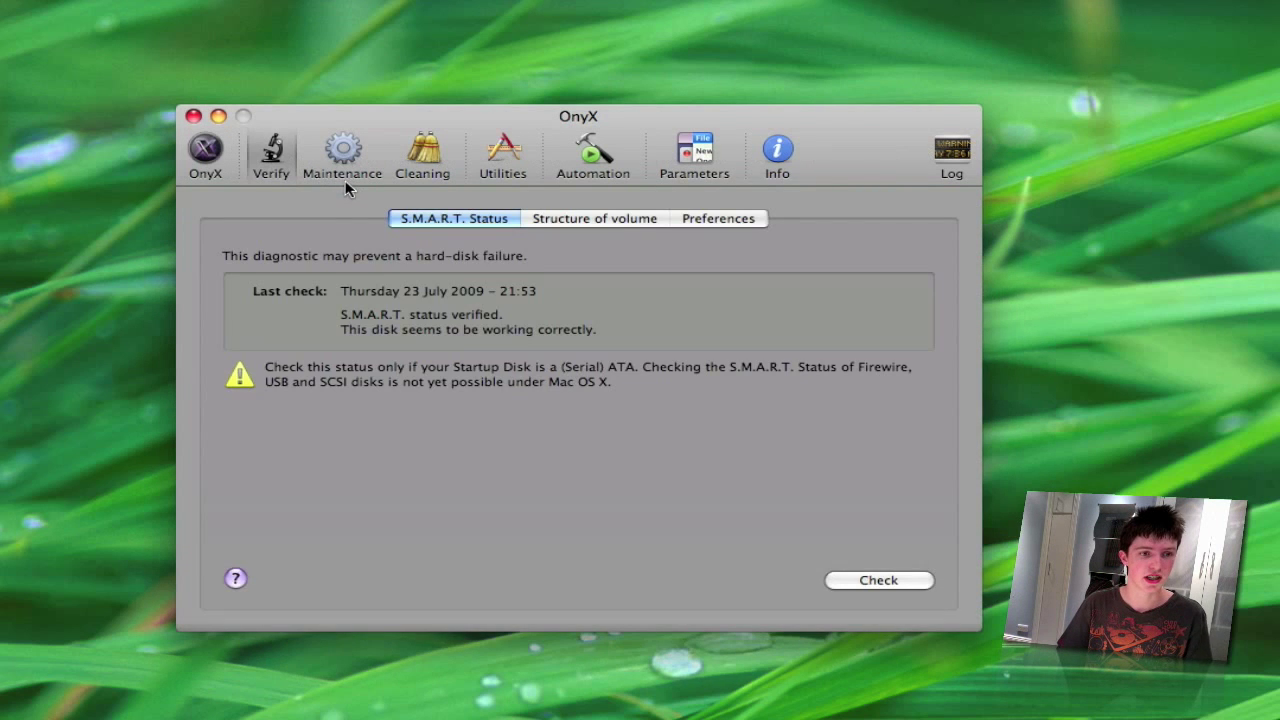
{"action": "left_click", "coordinate": [352, 174]}
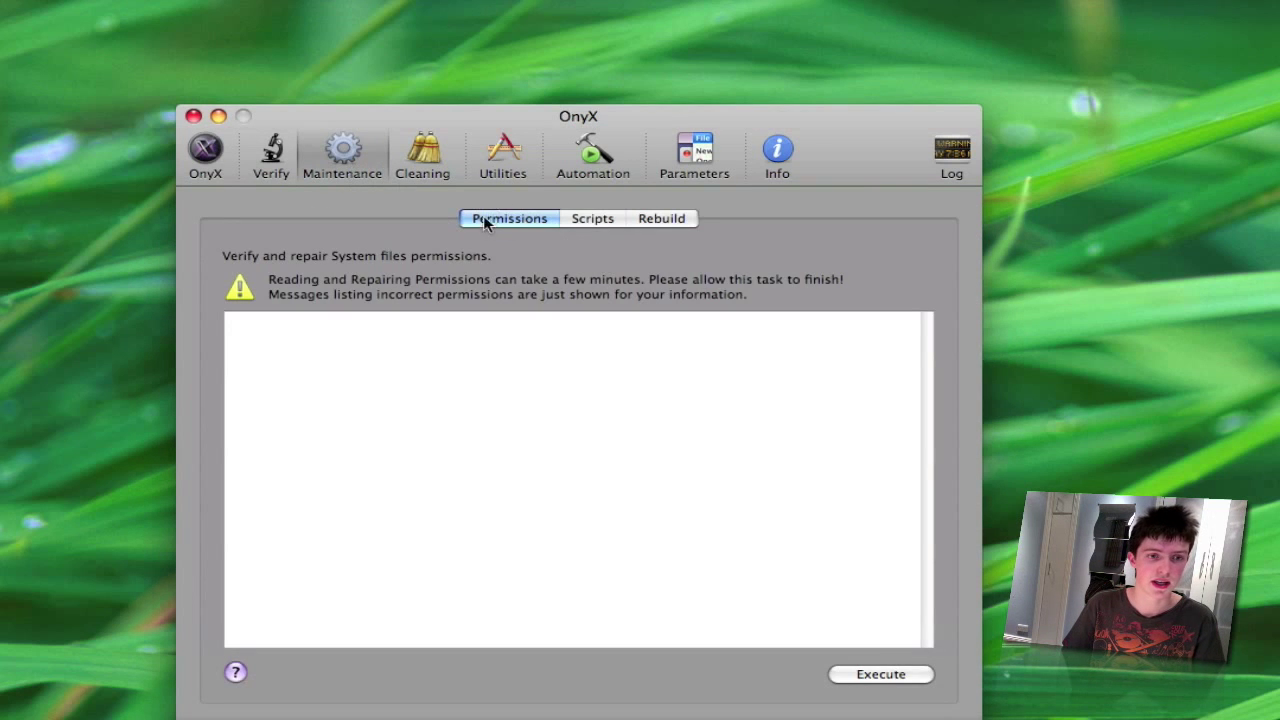
{"action": "left_click", "coordinate": [600, 221]}
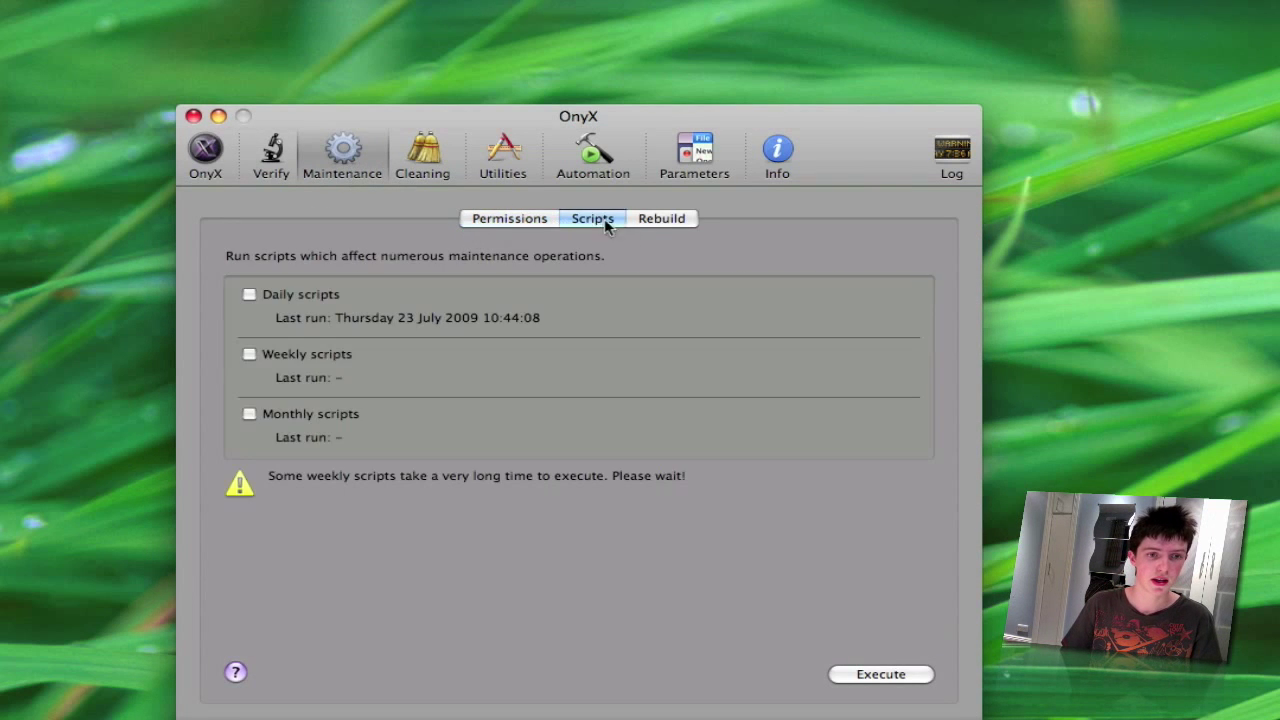
{"action": "left_click", "coordinate": [647, 220]}
- Look through Cleaning's System, User and Internet options and Utilities, then return to Verify
{"action": "left_click", "coordinate": [423, 155]}
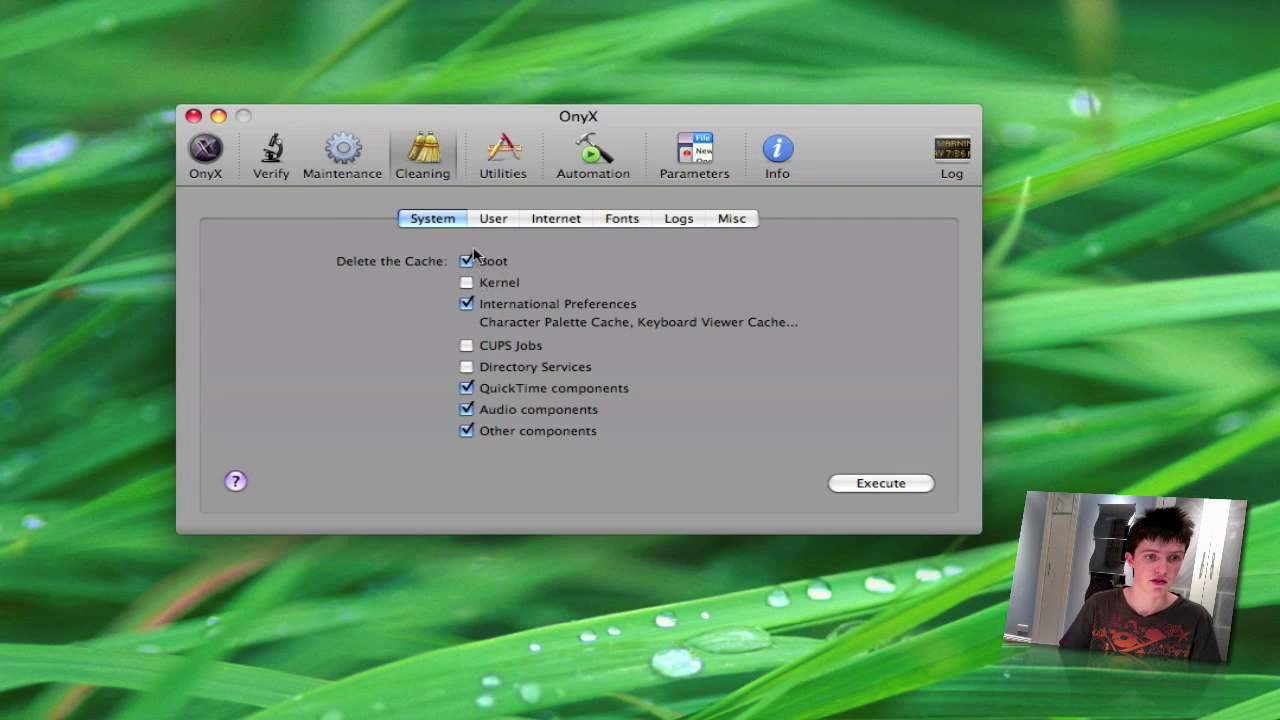
{"action": "left_click", "coordinate": [494, 222]}
{"action": "left_click", "coordinate": [572, 228]}
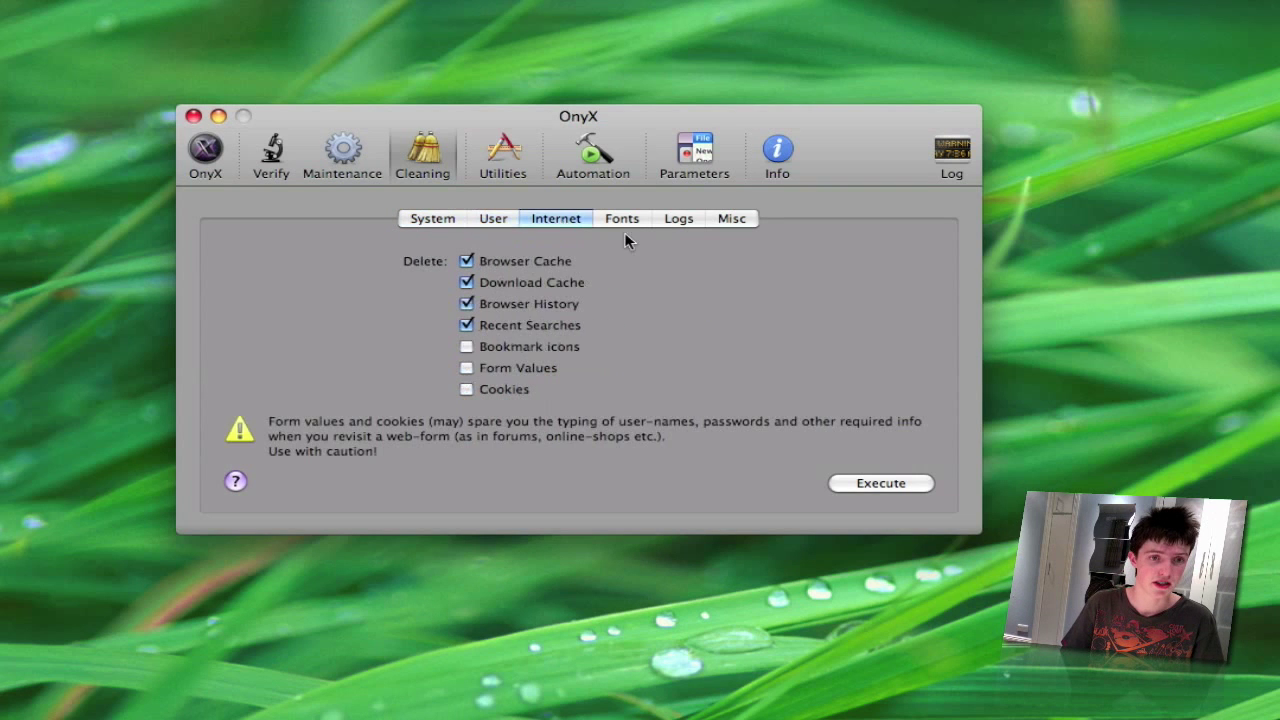
{"action": "left_click", "coordinate": [524, 160]}
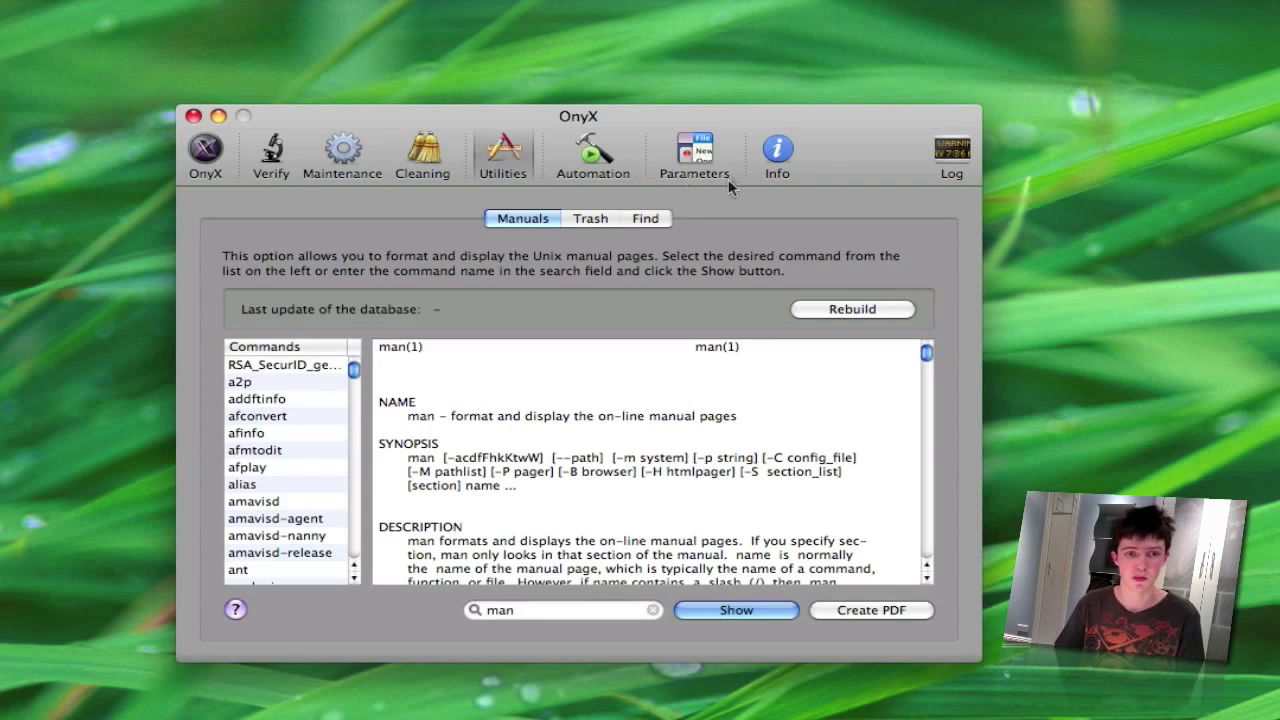
{"action": "left_click", "coordinate": [262, 152]}
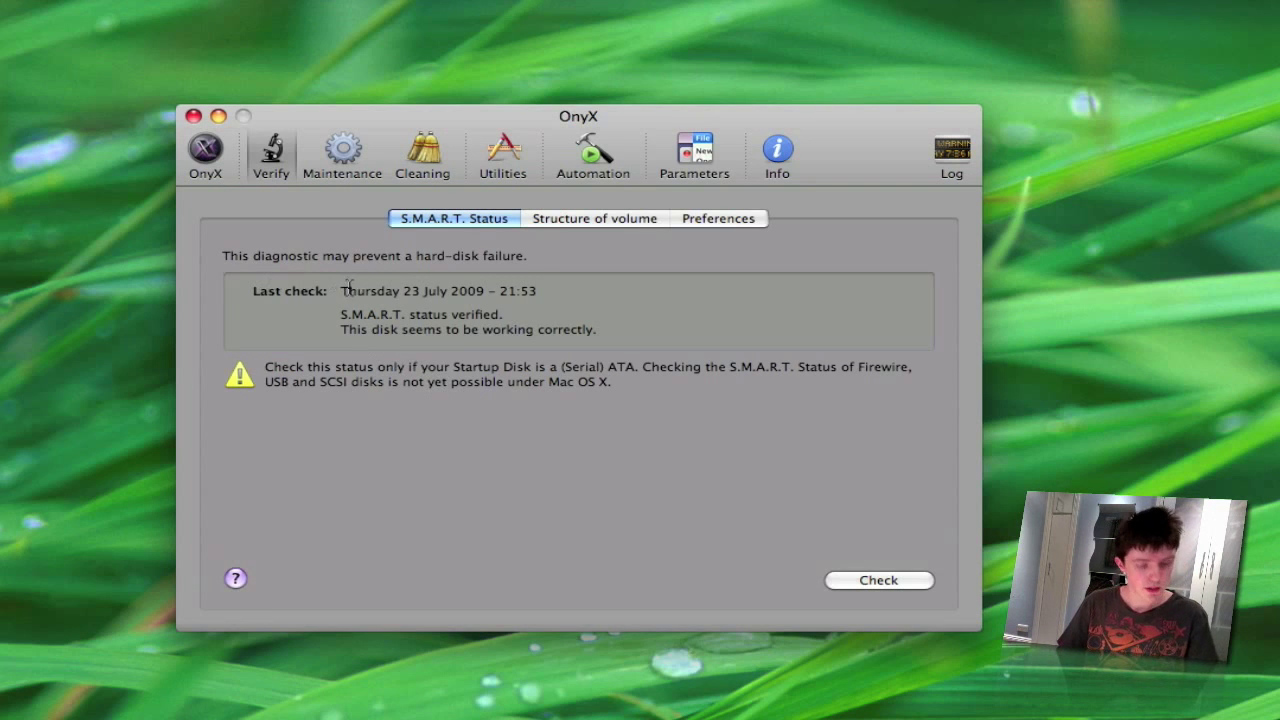
- Quit OnyX with Cmd+Q, returning to the Finder desktop
{"action": "key", "text": "super+q"}
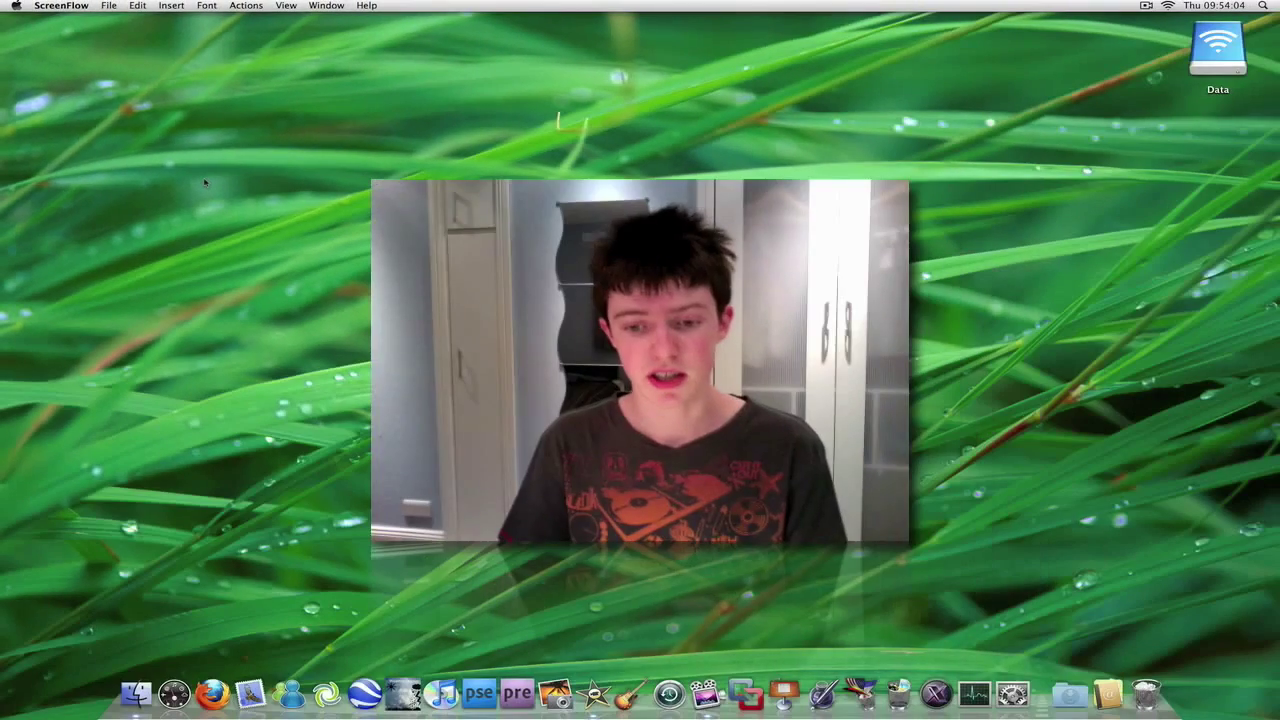